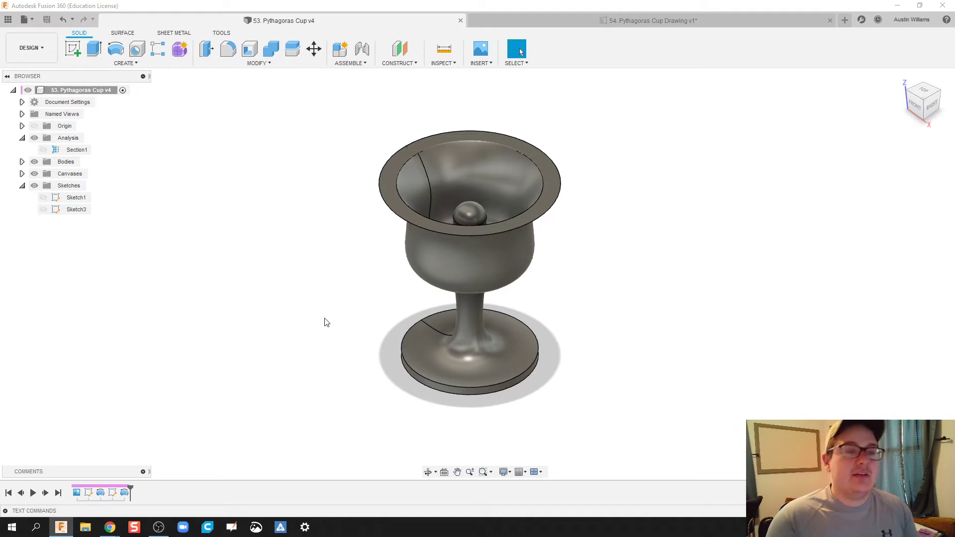
Create a new drawing from the full Pythagoras Cup design, using the WesDel Title Block (mm) template
left_click(691, 20)
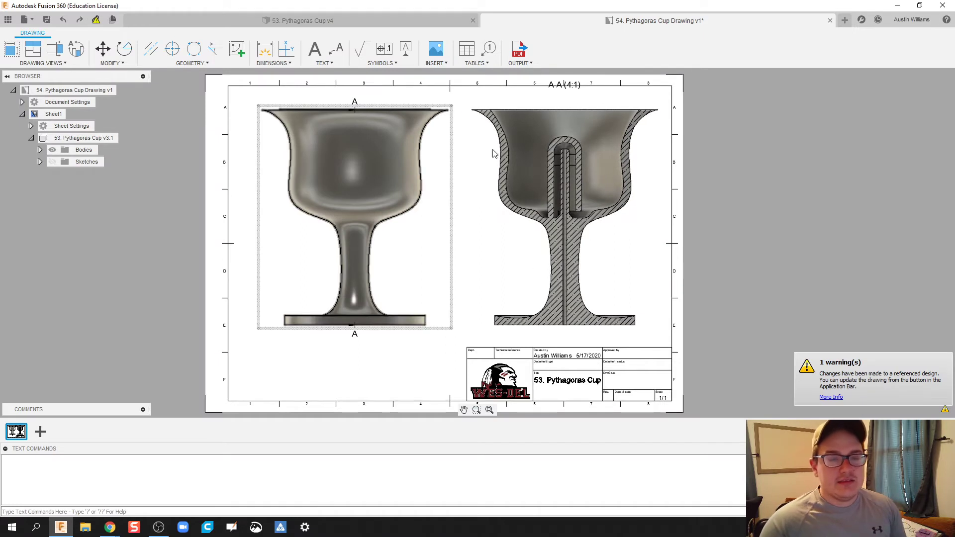
left_click(375, 20)
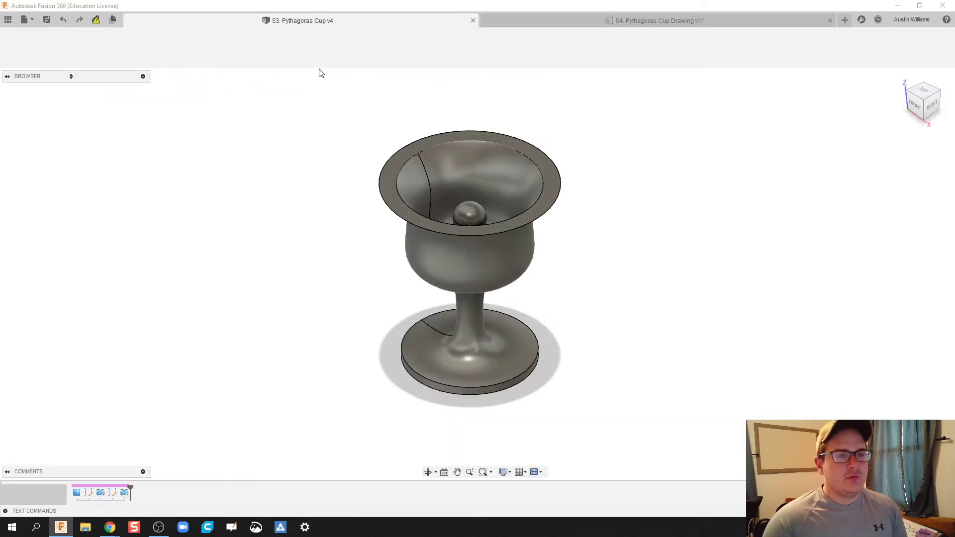
left_click(32, 20)
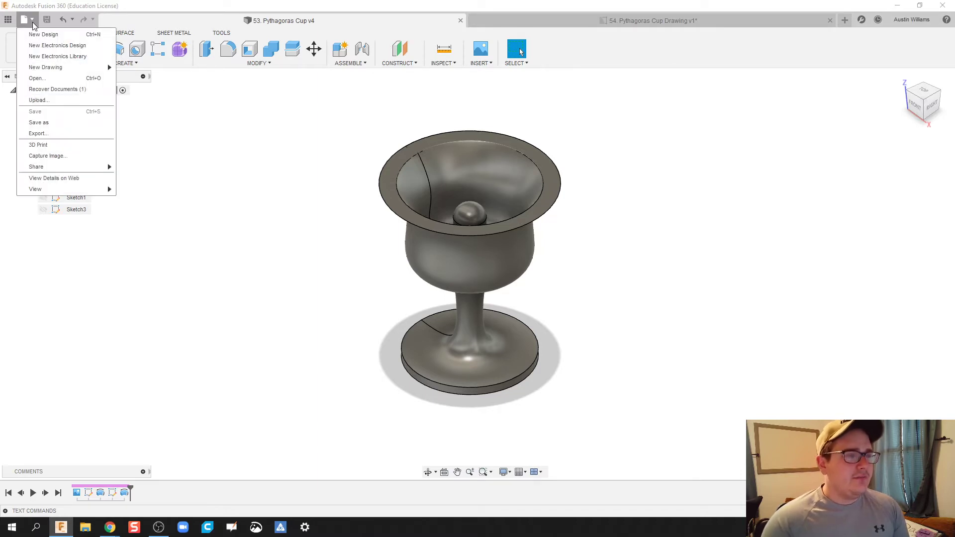
mouse_move(50, 70)
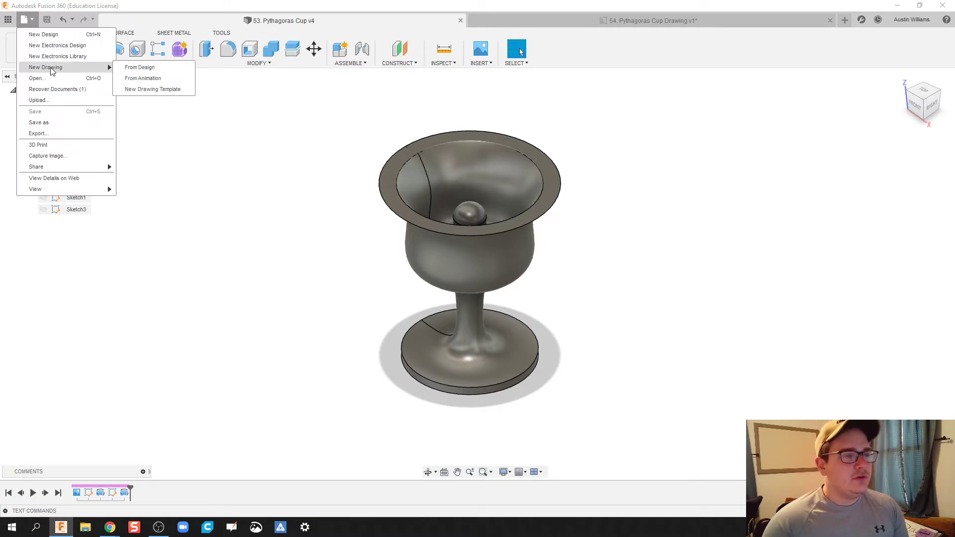
left_click(168, 68)
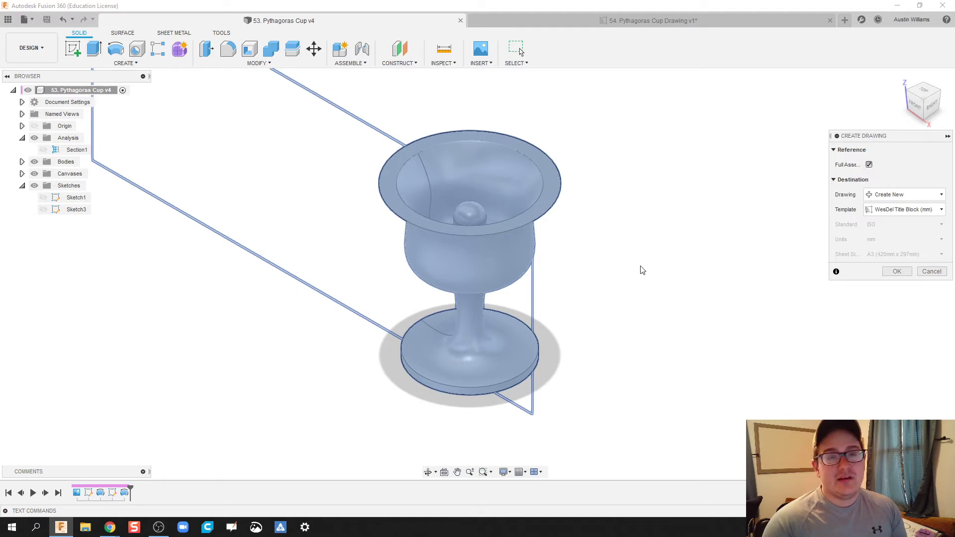
left_click(900, 198)
left_click(900, 202)
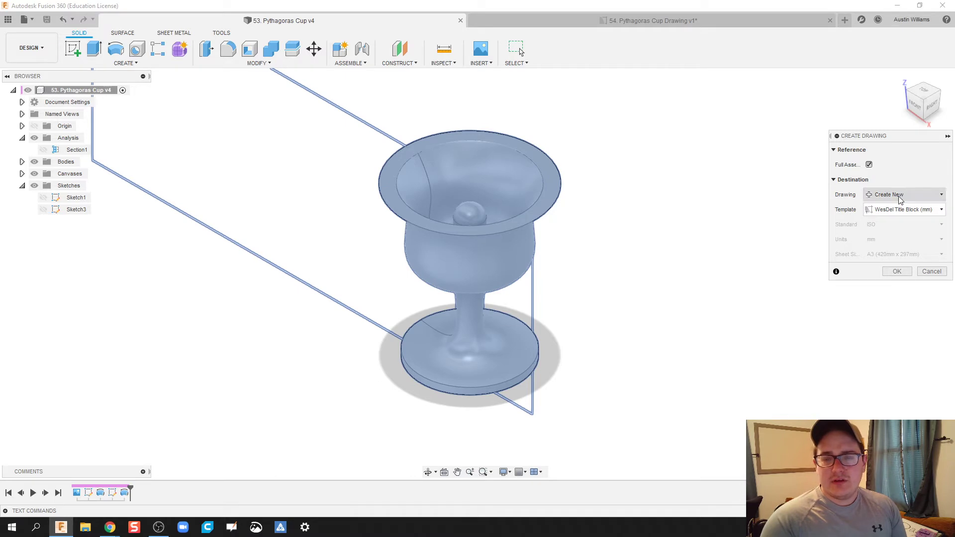
left_click(901, 211)
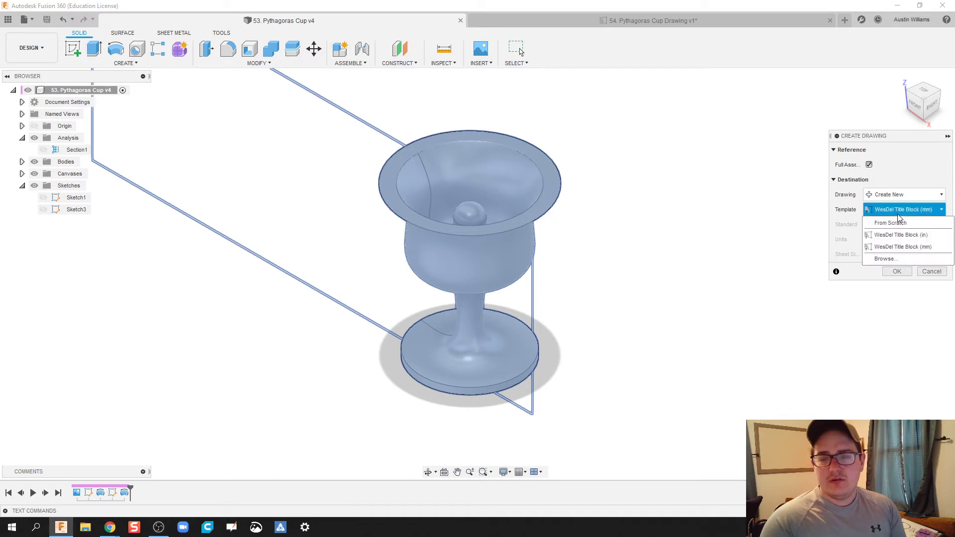
left_click(895, 247)
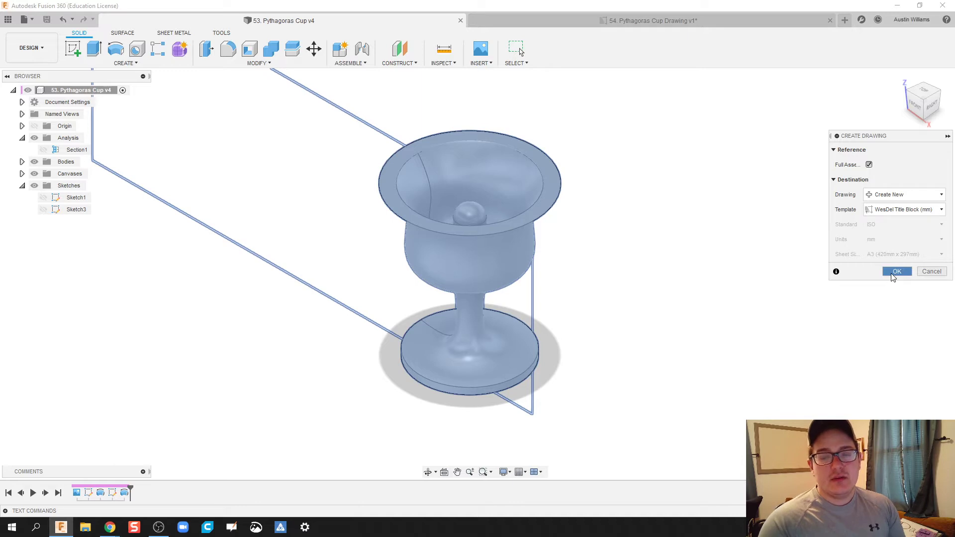
left_click(895, 272)
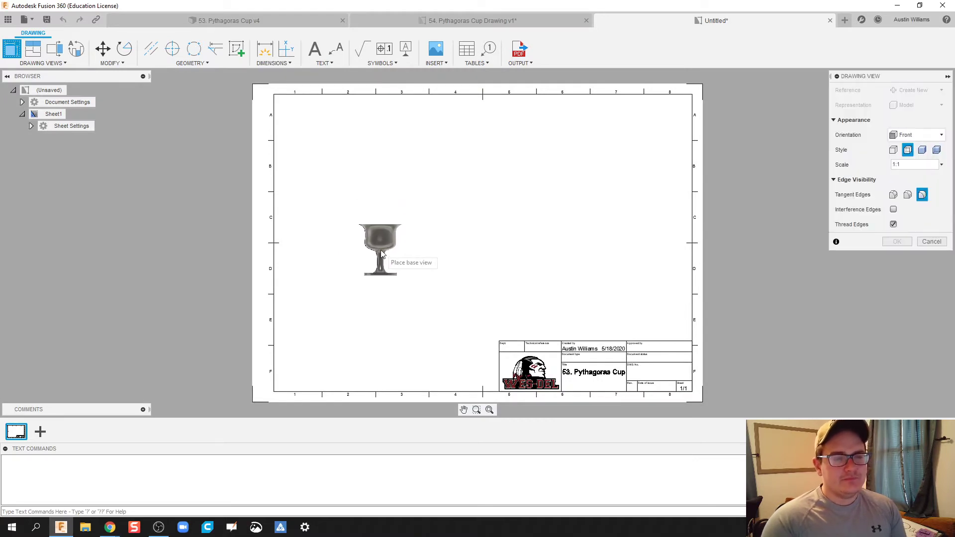
Place a front base view of the cup on the left half of the sheet at 4:1 scale
left_click(380, 223)
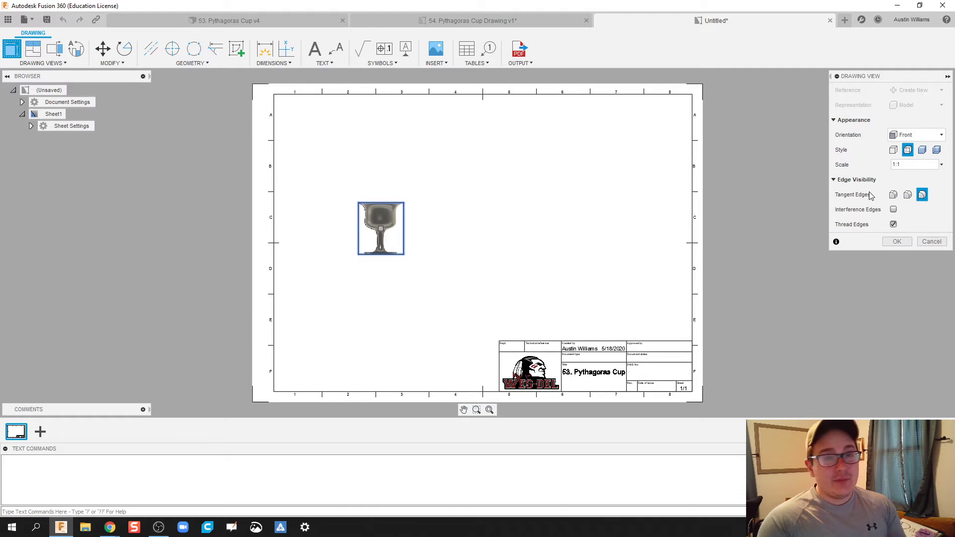
left_click(939, 165)
left_click(940, 165)
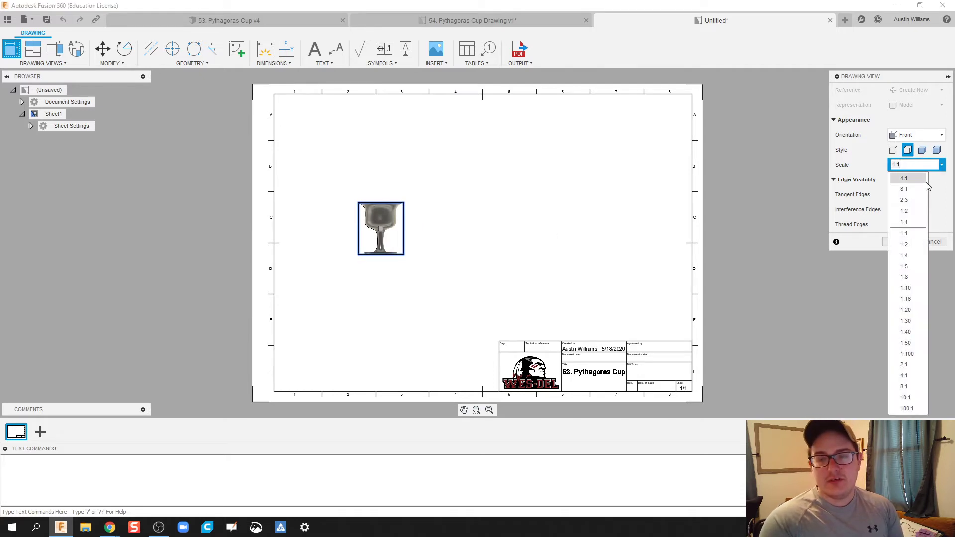
left_click(924, 183)
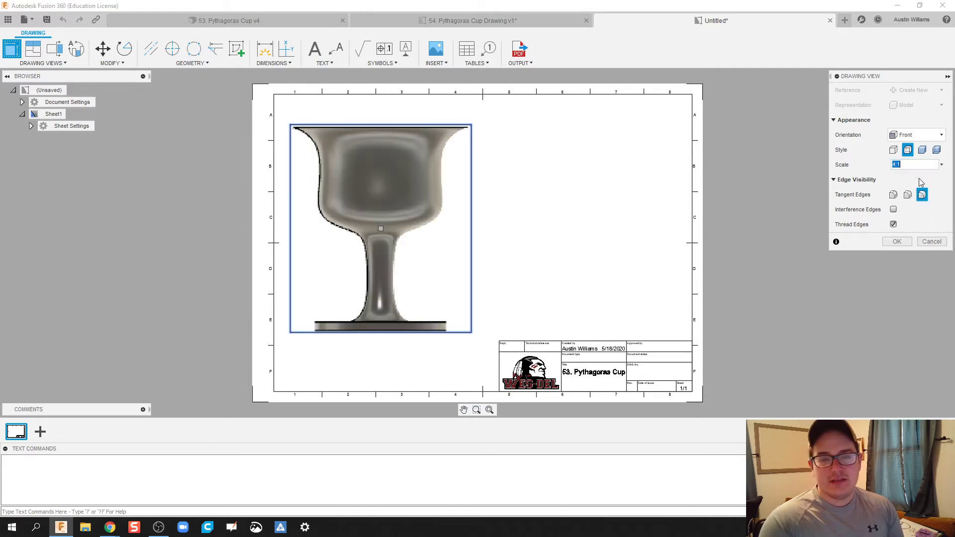
left_click(896, 241)
Move the cup's base view slightly up and to the right on the sheet
left_click(380, 212)
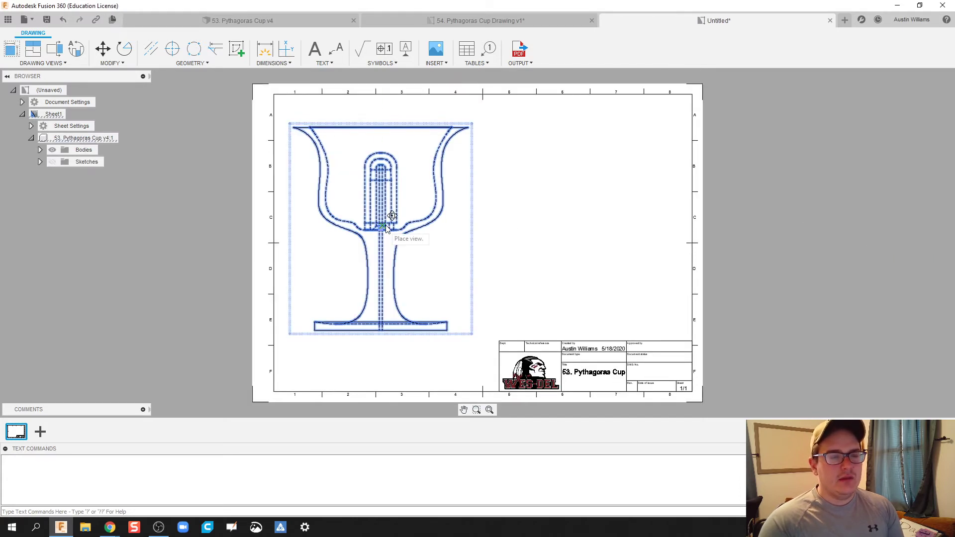
key("p")
left_click(390, 223)
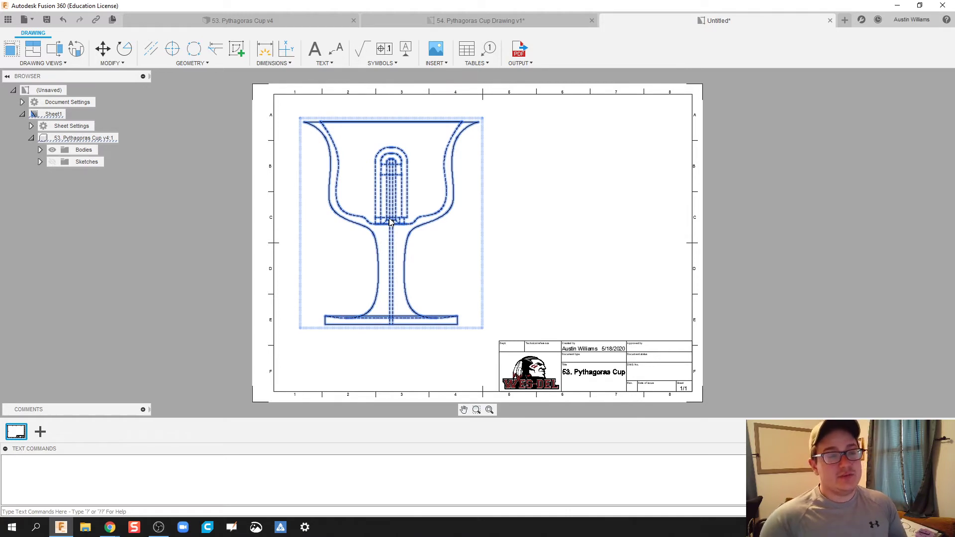
left_click(397, 380)
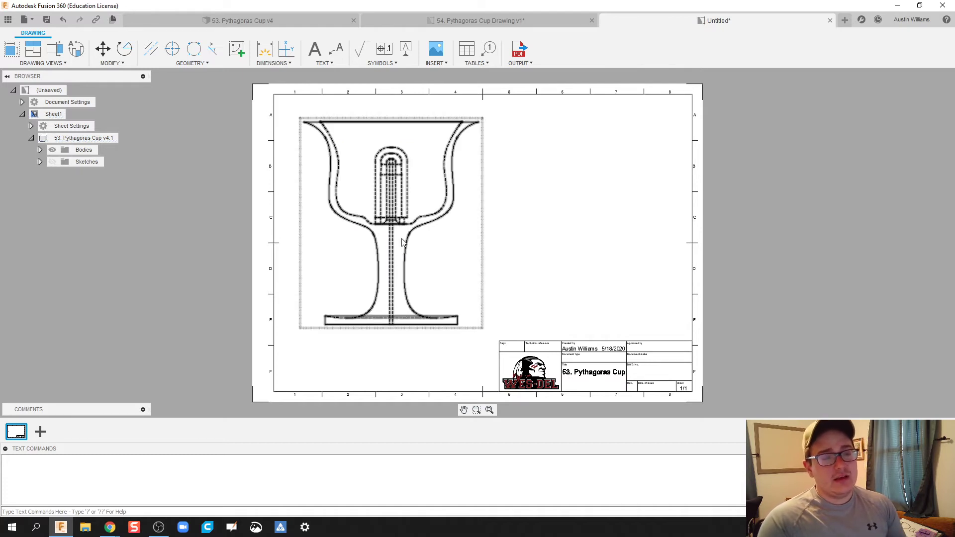
Change the base view's display style to shaded without hidden edges
left_click(404, 204)
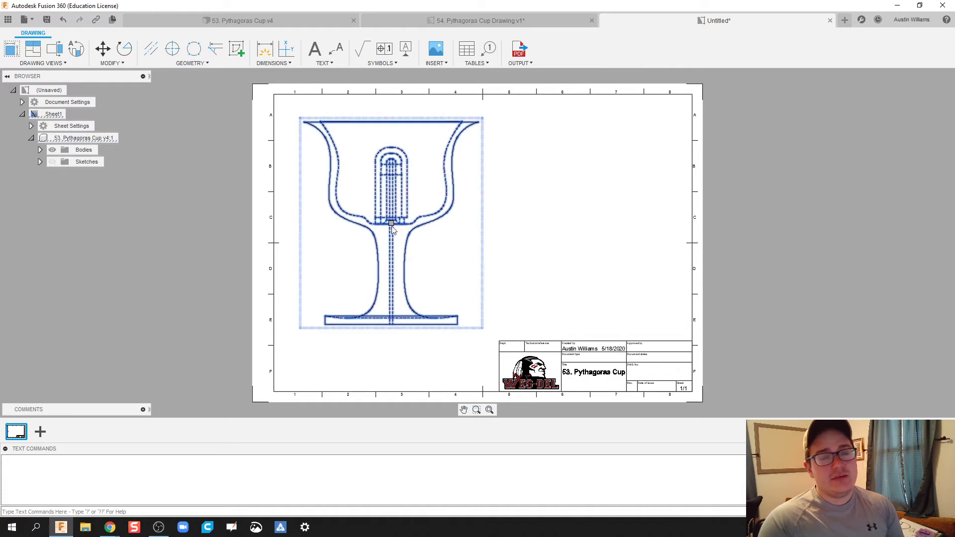
double_click(408, 217)
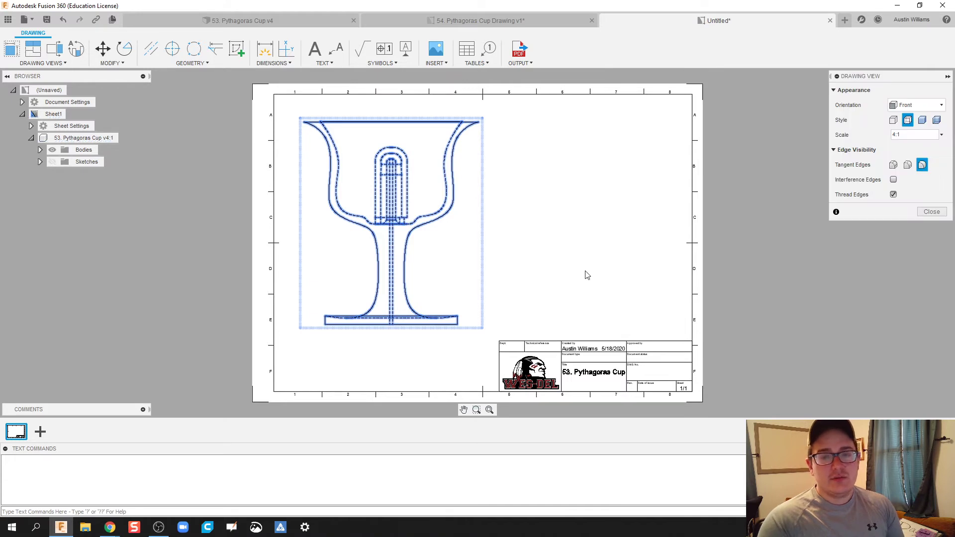
left_click(922, 120)
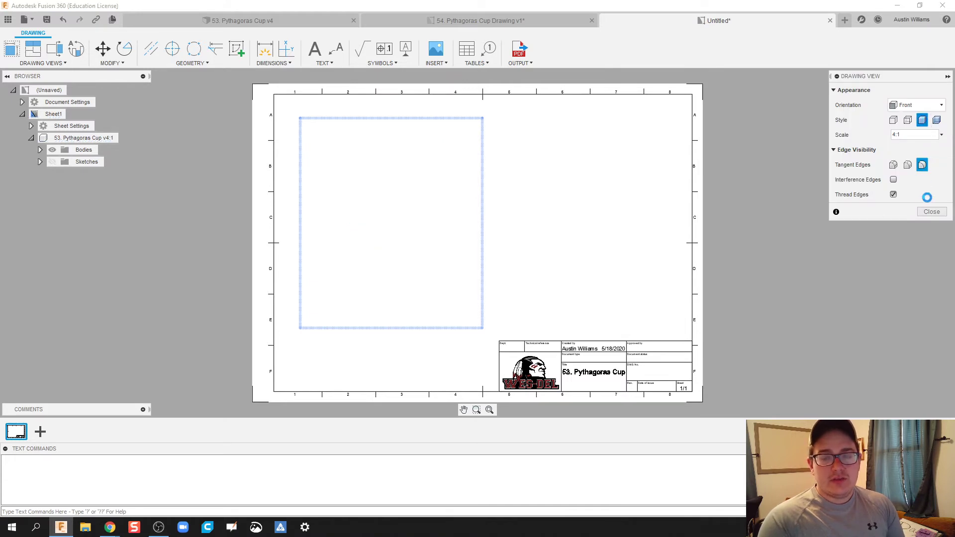
left_click(931, 211)
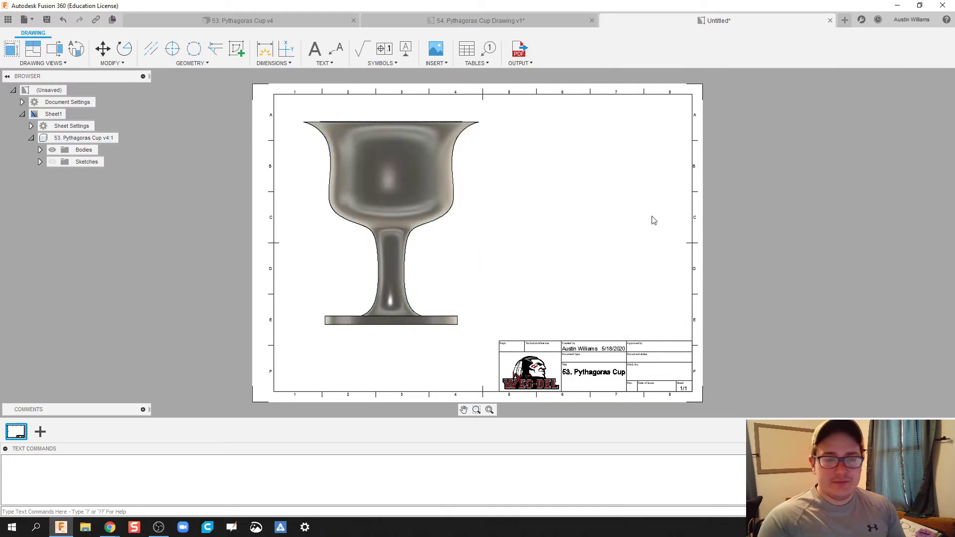
Create a section view cut vertically through the cup's centre, from rim midpoint to base midpoint, and place it to the right of the base view
left_click(56, 50)
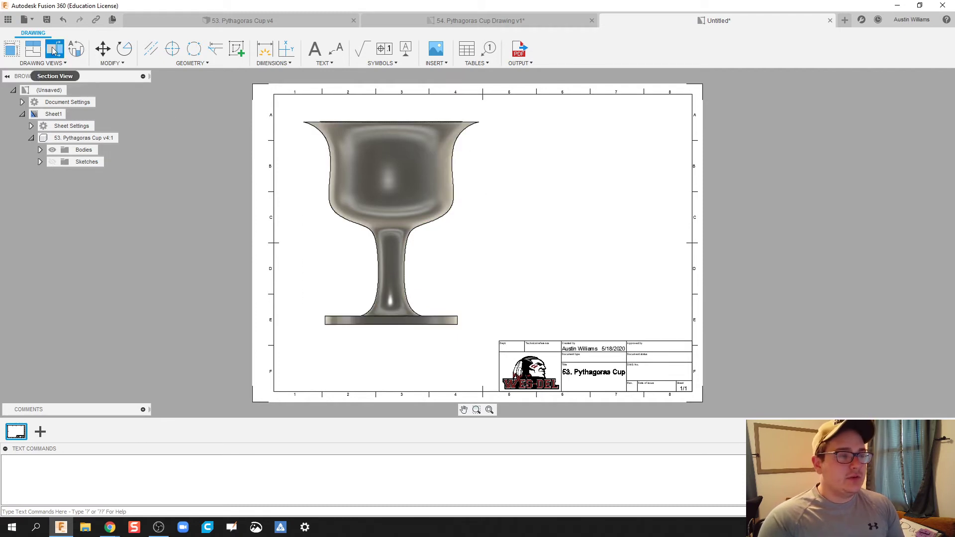
left_click(414, 181)
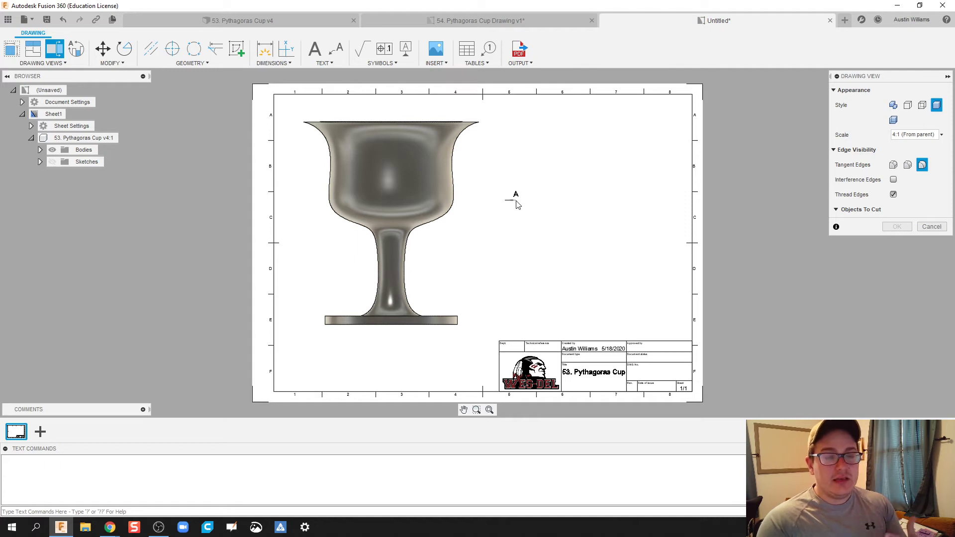
left_click(391, 122)
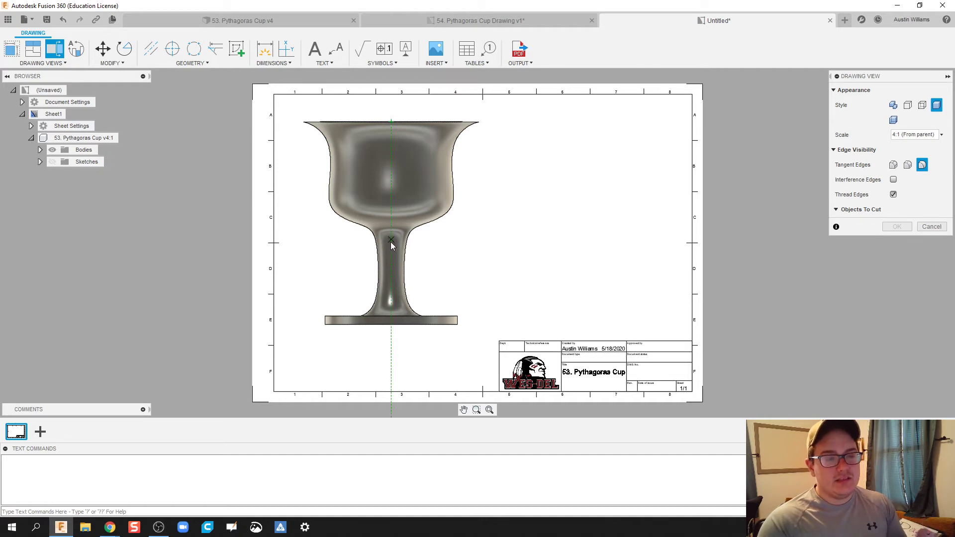
left_click(391, 325)
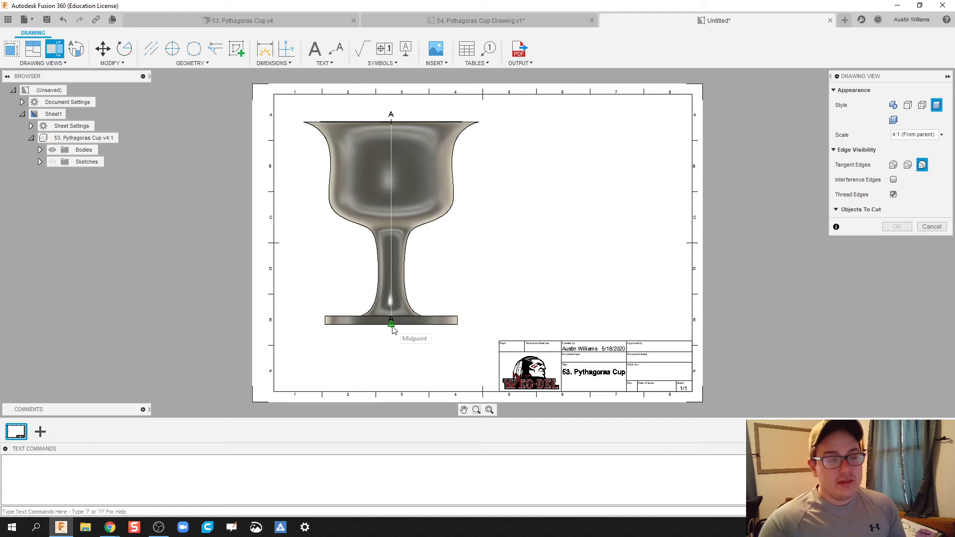
right_click(393, 327)
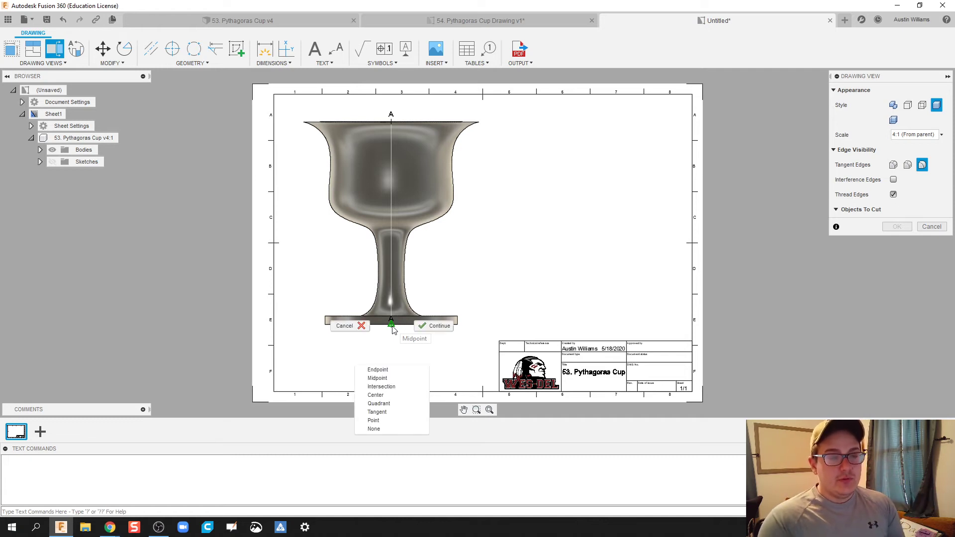
left_click(434, 326)
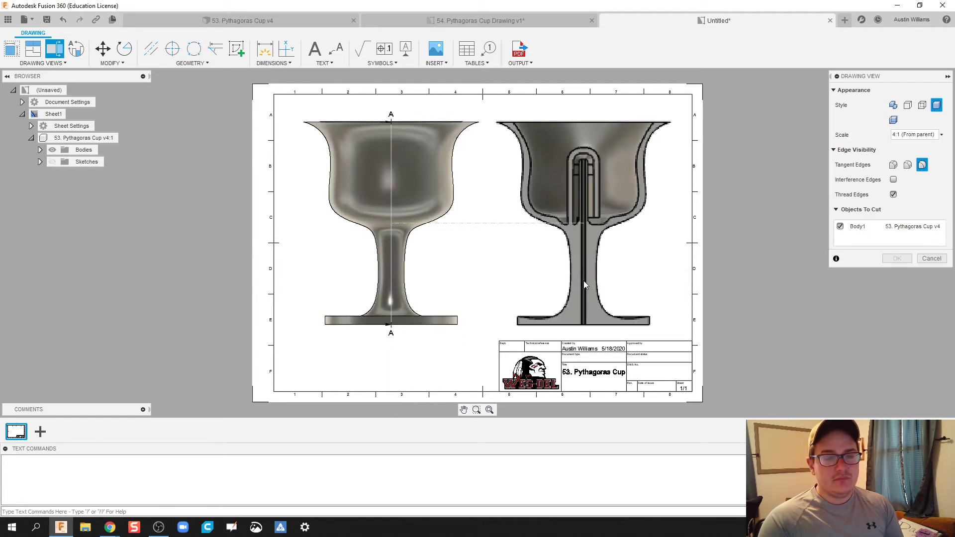
left_click(586, 281)
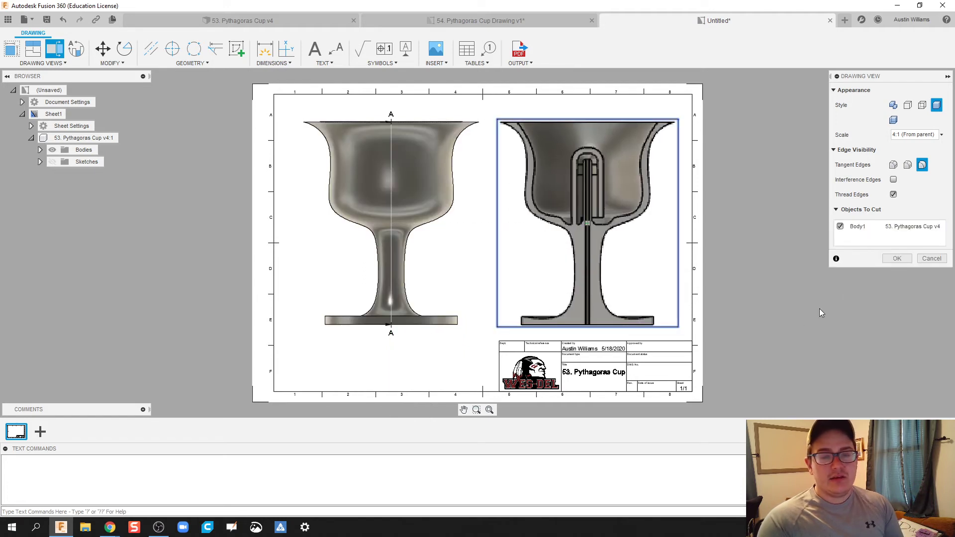
left_click(893, 258)
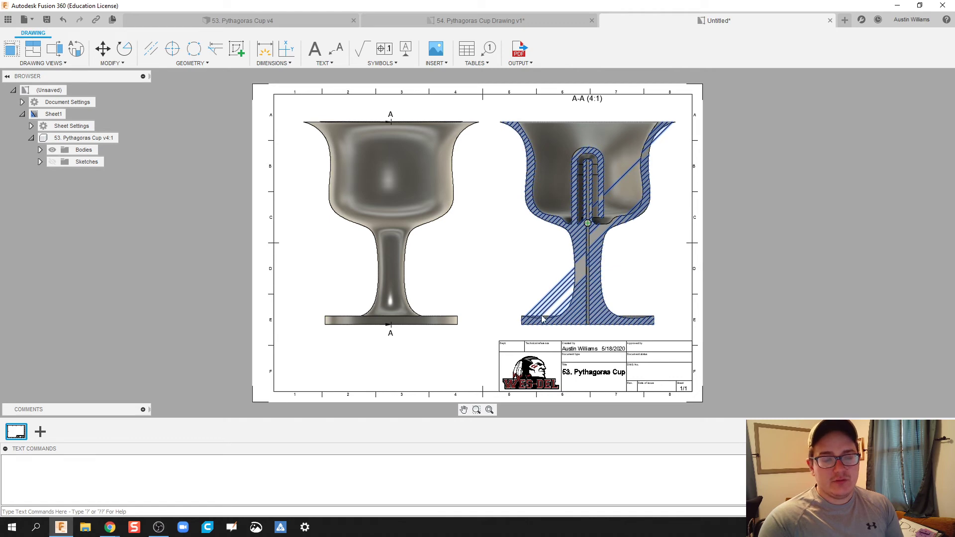
Set the hatch pattern of the cup's section view to ANSI33
double_click(580, 262)
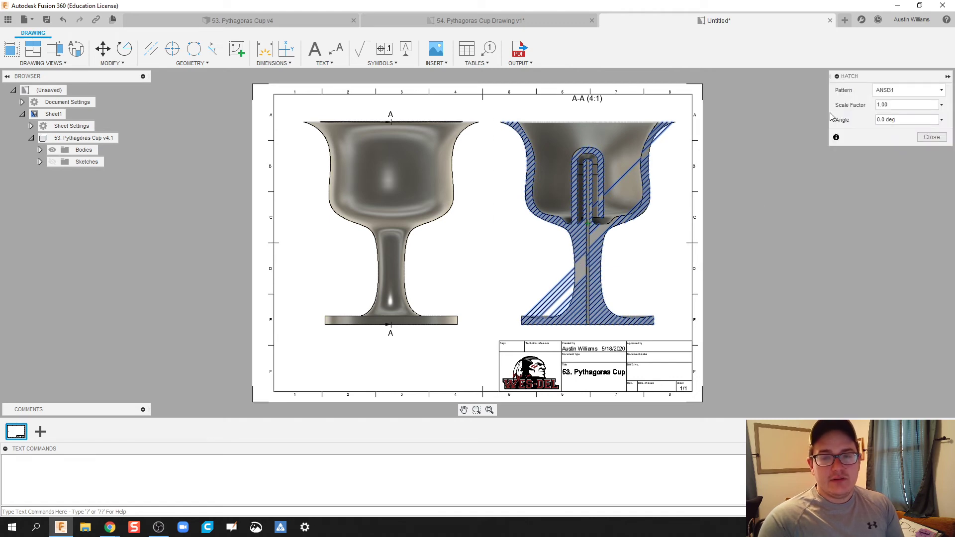
left_click(939, 90)
left_click(897, 119)
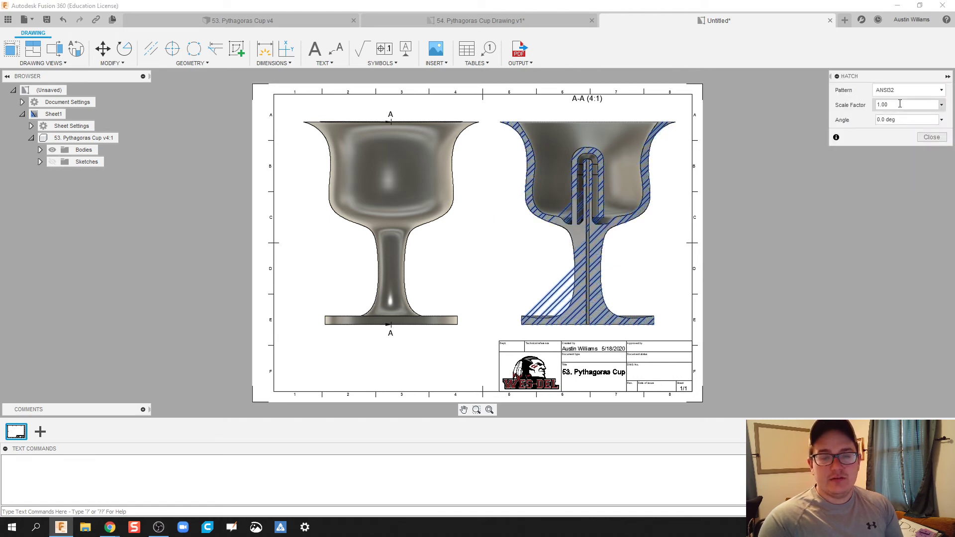
left_click(900, 90)
left_click(897, 130)
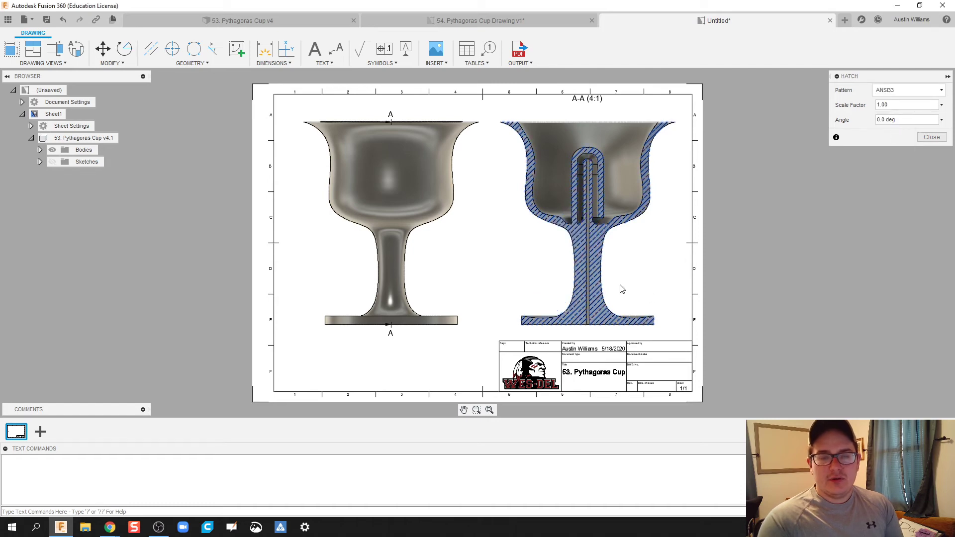
left_click(932, 137)
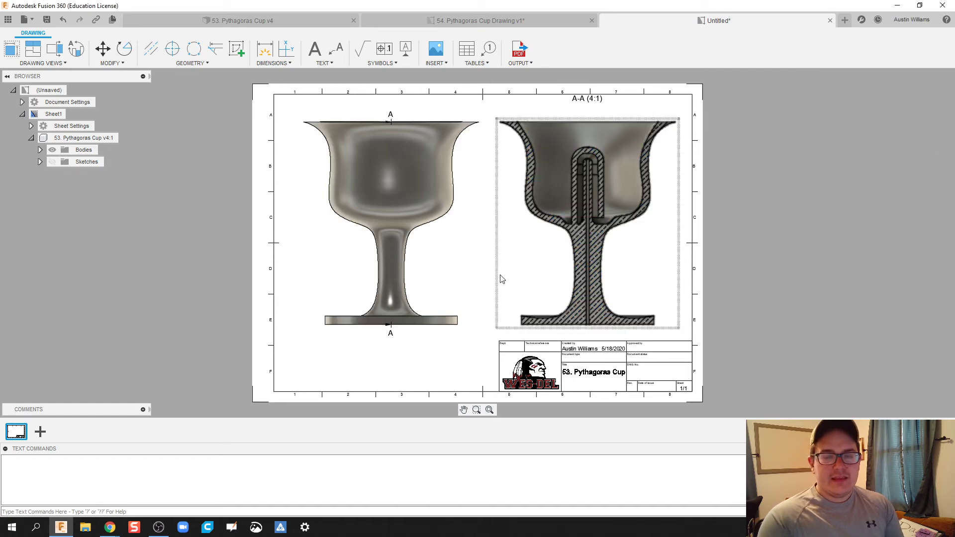
scroll(569, 258, "up", 2)
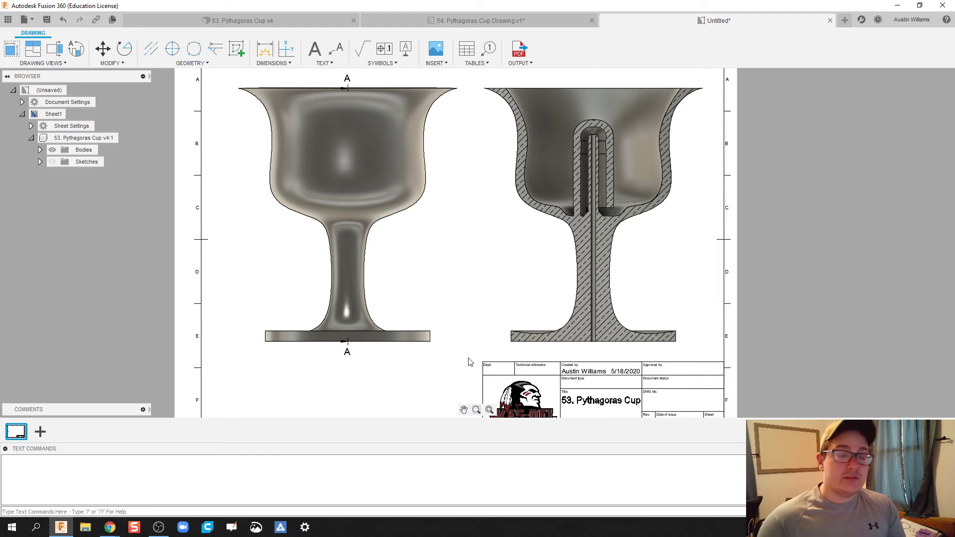
scroll(703, 333, "down", 2)
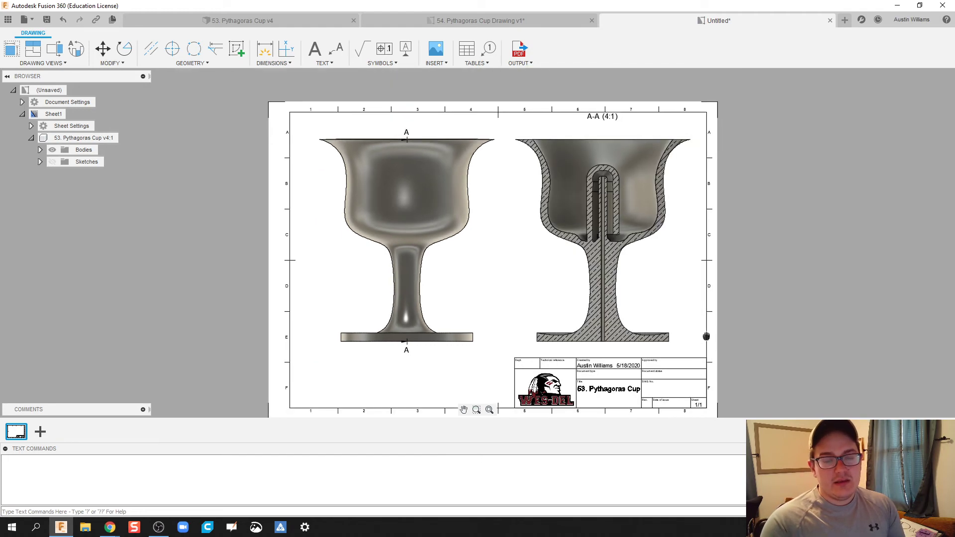
middle_click_drag(705, 334, 583, 350)
scroll(584, 350, "up", 3)
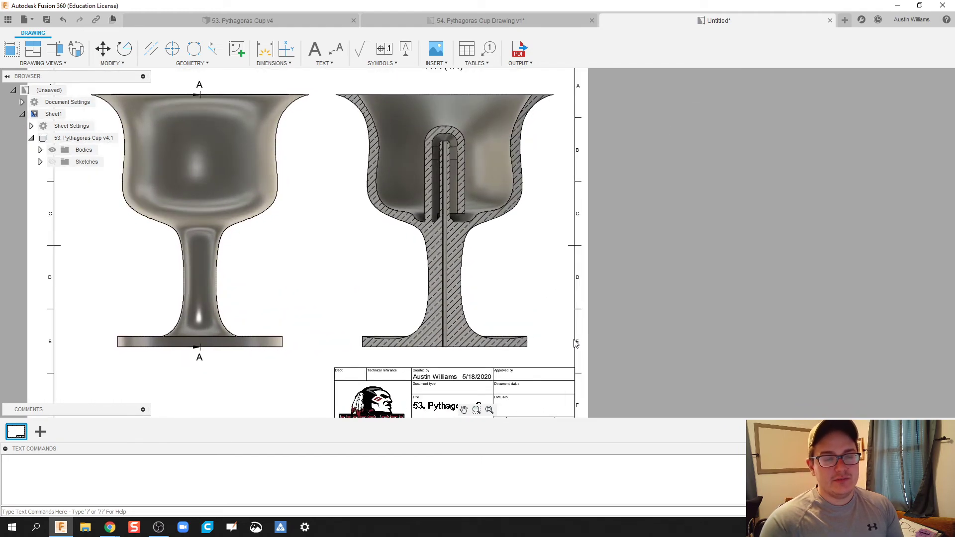
scroll(584, 368, "up", 1)
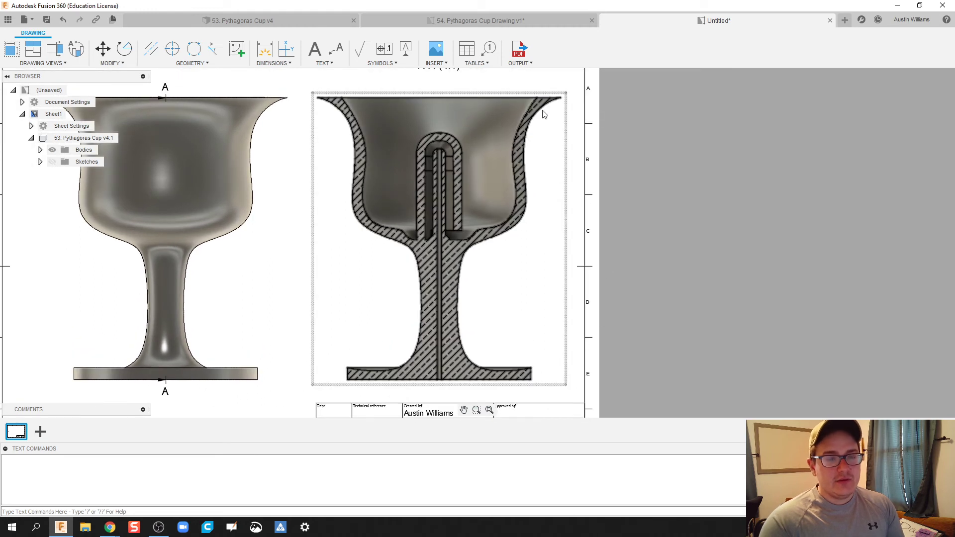